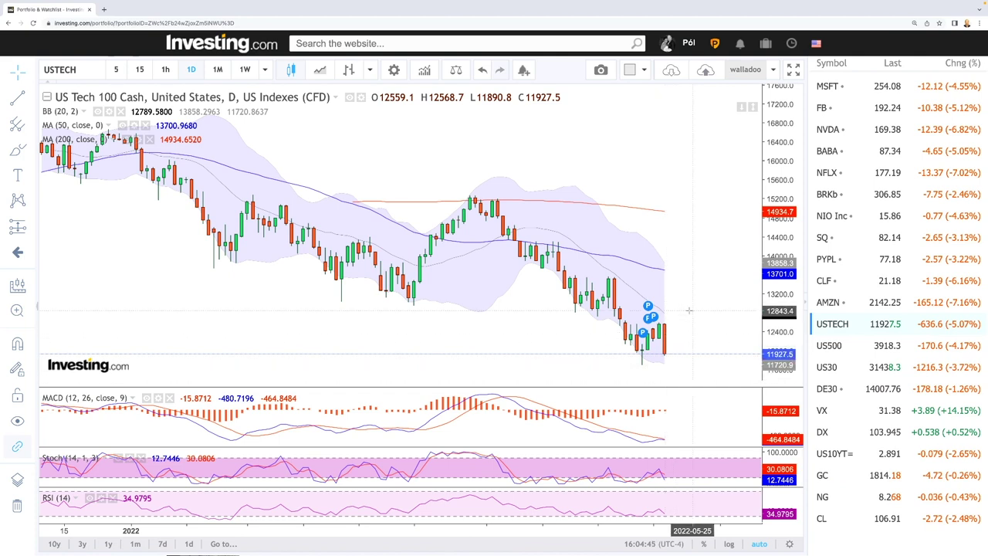
Zoom out the daily USTECH chart so its time axis starts around September 2021.
scroll(695, 310, up, 3)
scroll(706, 359, down, 5)
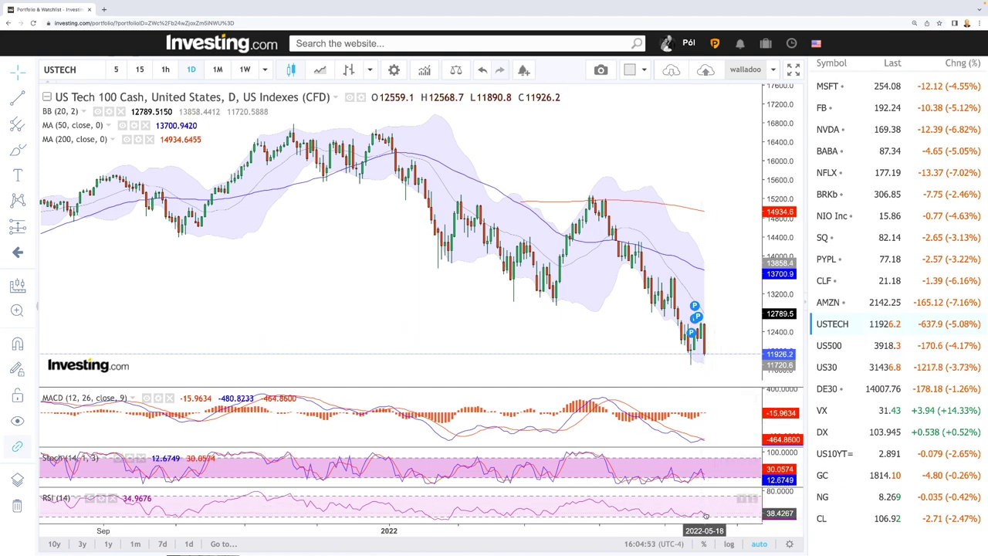
mouse_move(695, 316)
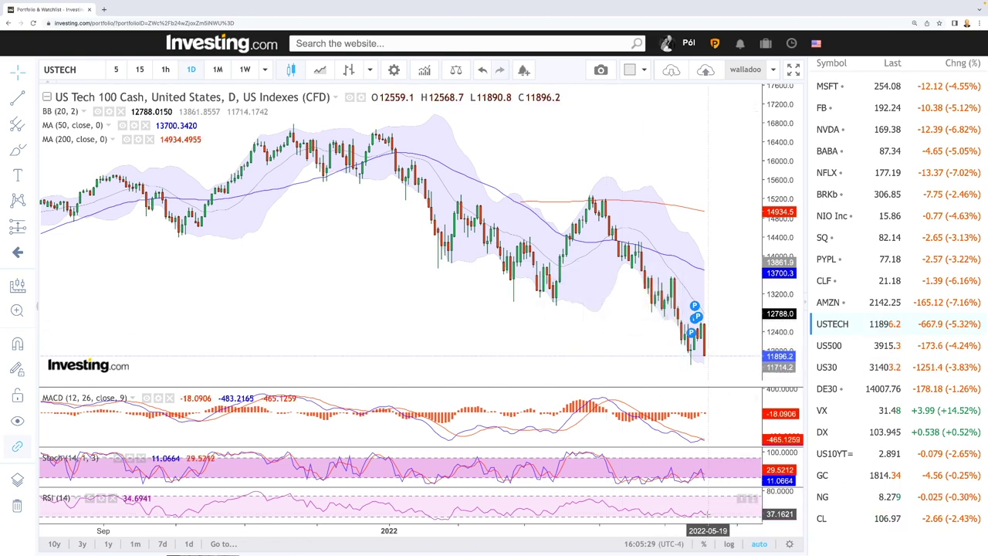
Switch US Tech 100 to 1W candles and zoom until the chart spans 2020 to 2022.
click(245, 69)
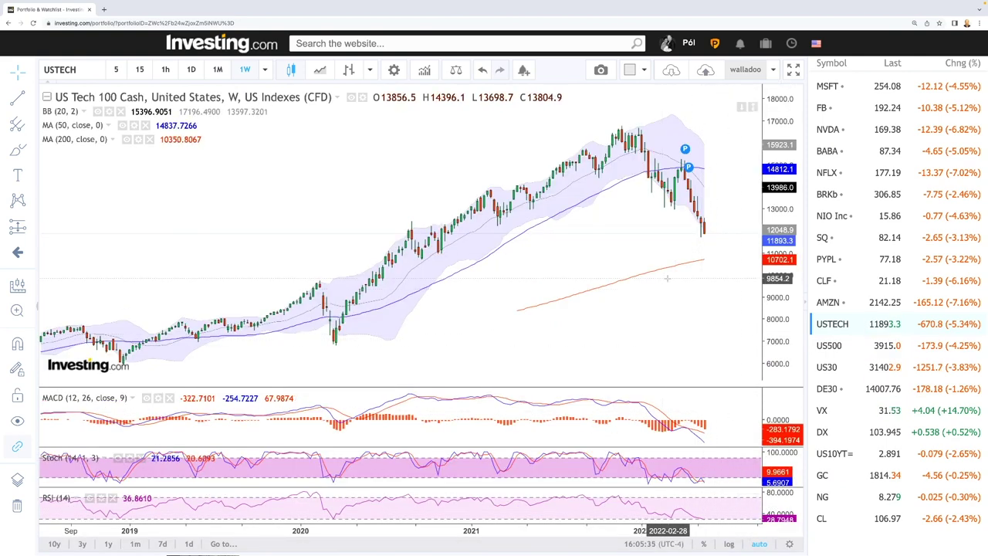
scroll(668, 281, down, 5)
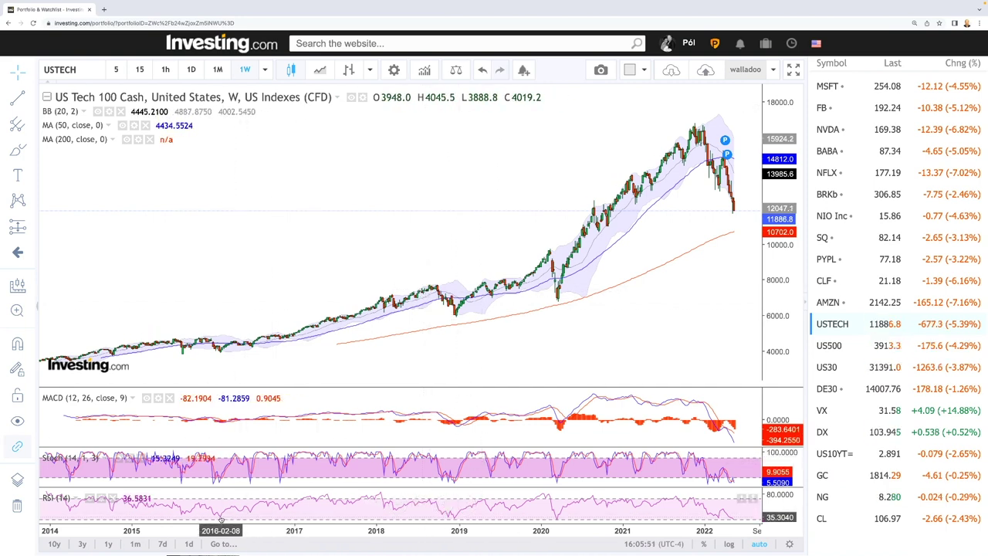
scroll(287, 379, up, 2)
scroll(477, 379, down, 8)
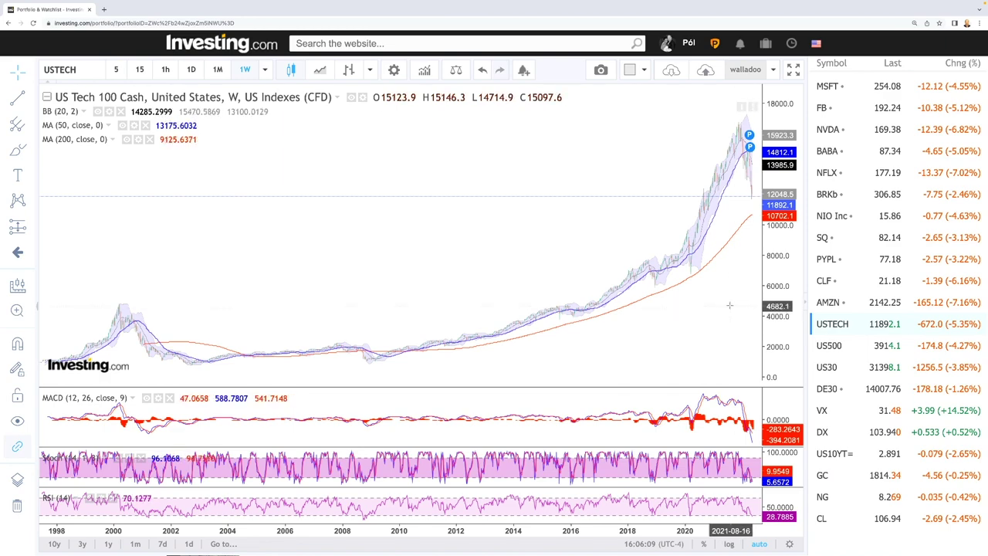
scroll(725, 309, up, 5)
scroll(725, 309, up, 5)
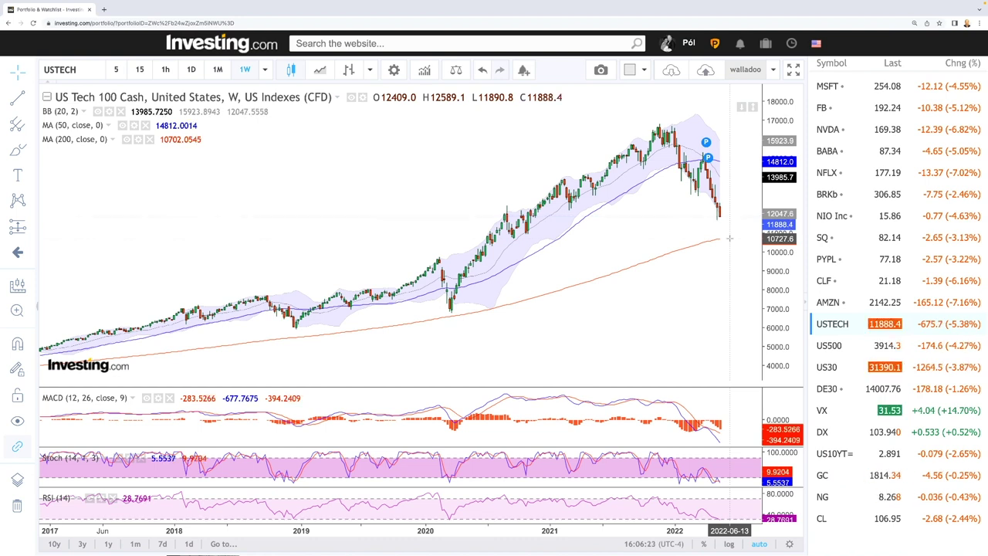
scroll(729, 239, down, 2)
scroll(730, 239, up, 5)
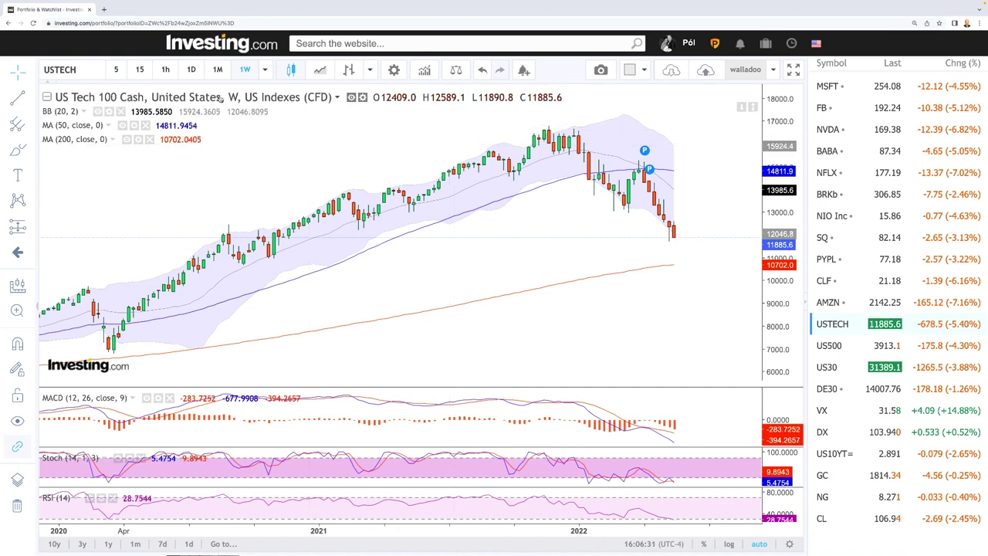
Return US Tech 100 to 1D candles and brush-draw curves projecting both moving averages and the drop.
click(191, 70)
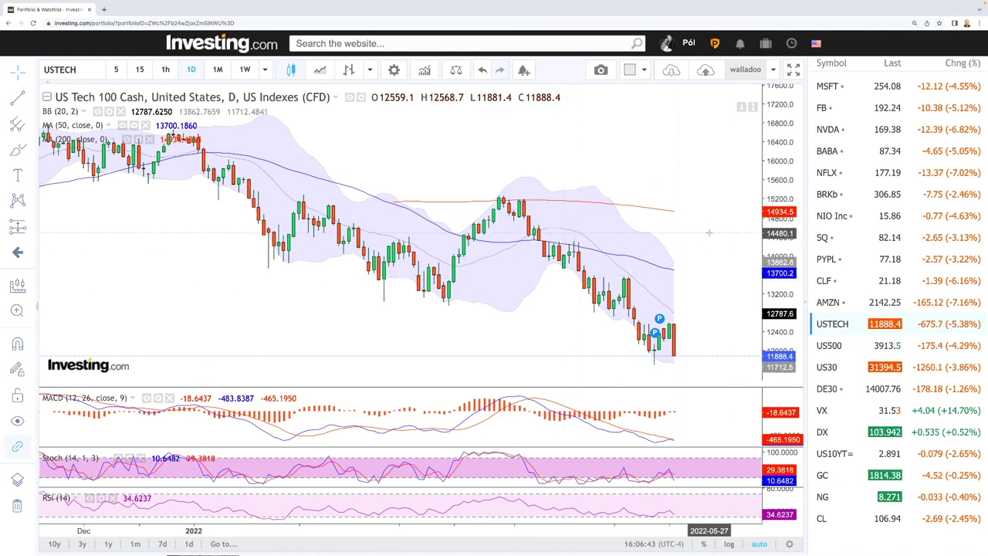
click(17, 149)
click(373, 82)
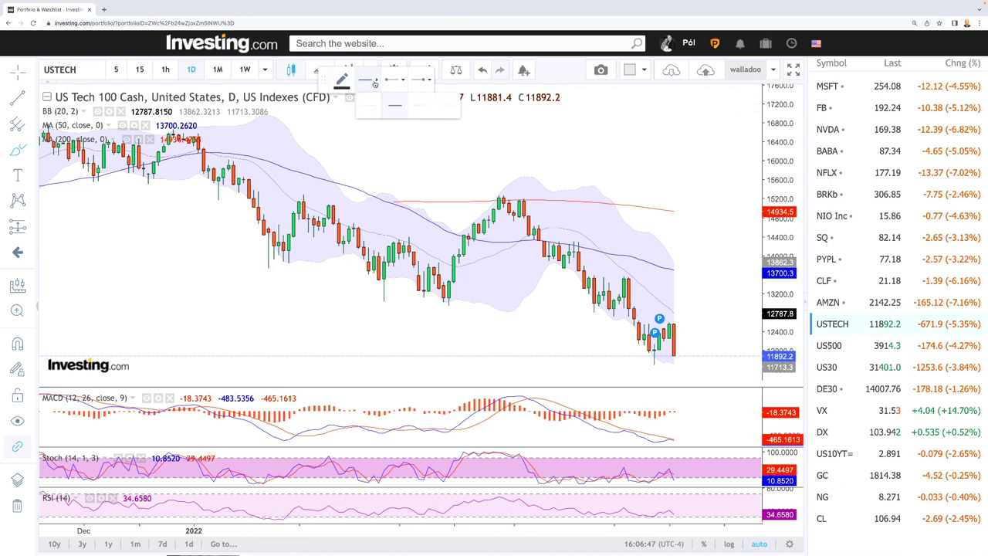
click(440, 109)
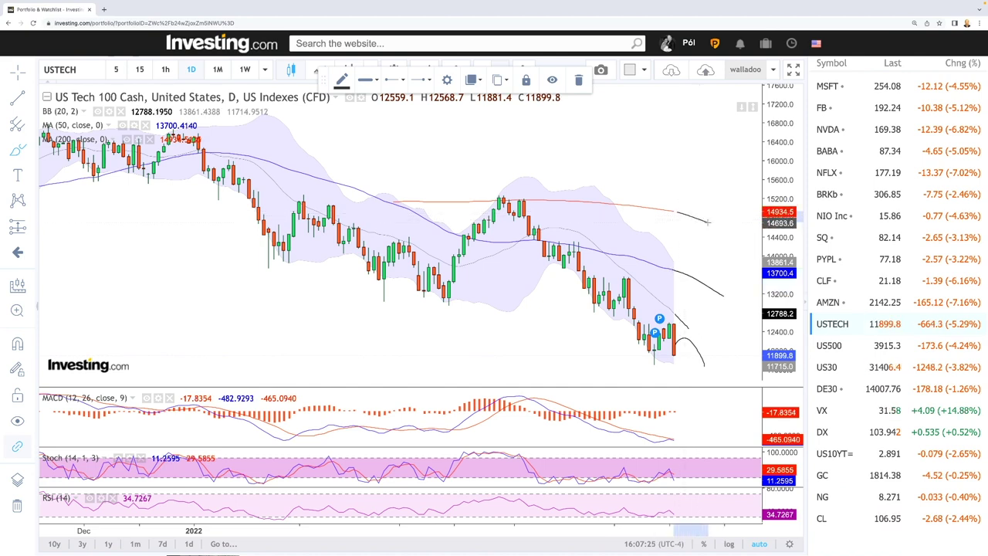
scroll(675, 264, down, 5)
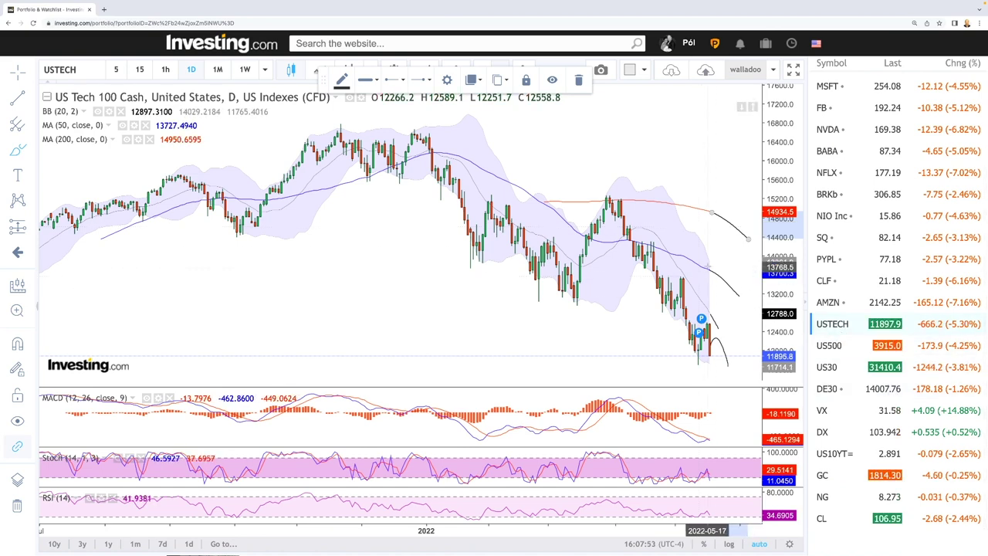
Show the US500 chart from the watchlist and zoom in to the February–May range.
click(845, 345)
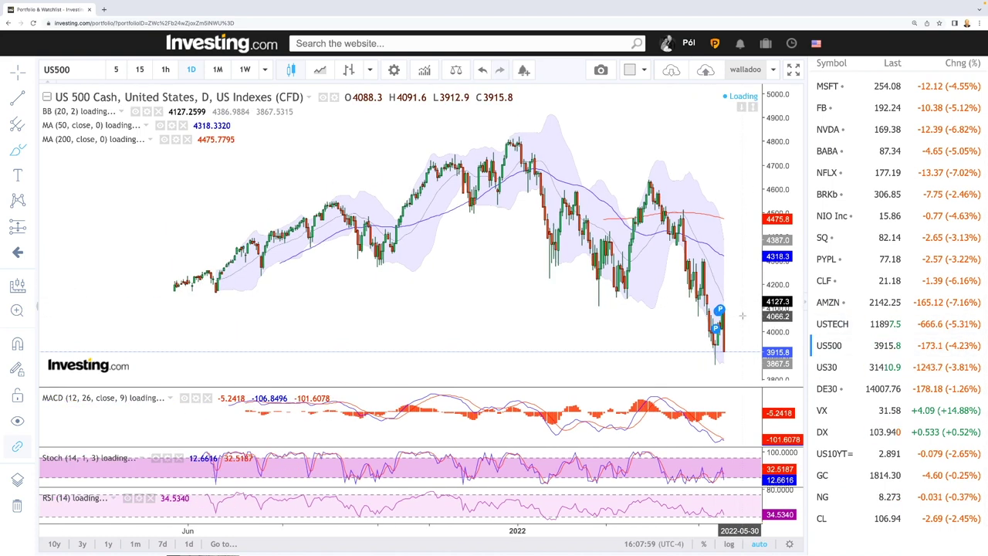
scroll(745, 318, up, 4)
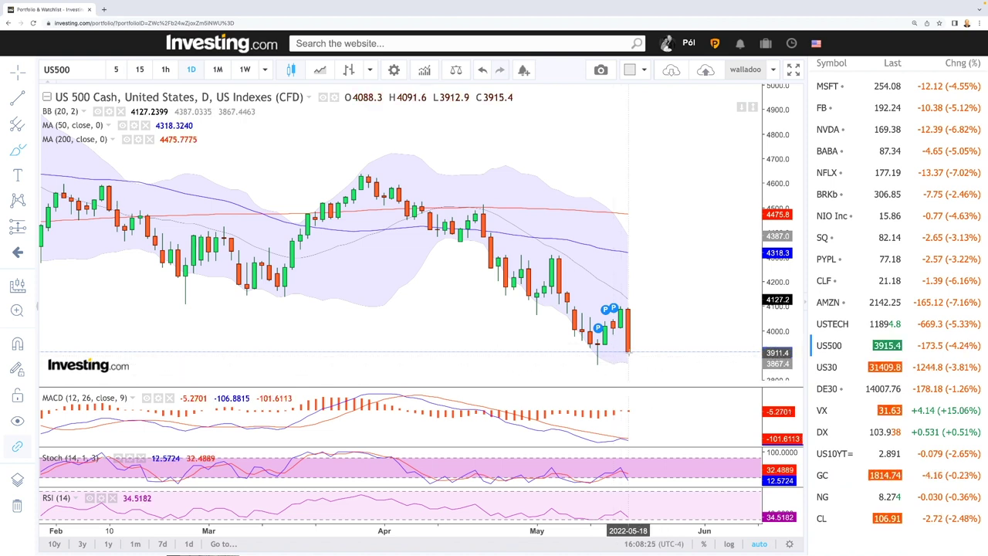
Draw freehand curves projecting US 500's latest drop and a moving average lower past the last candle.
click(629, 349)
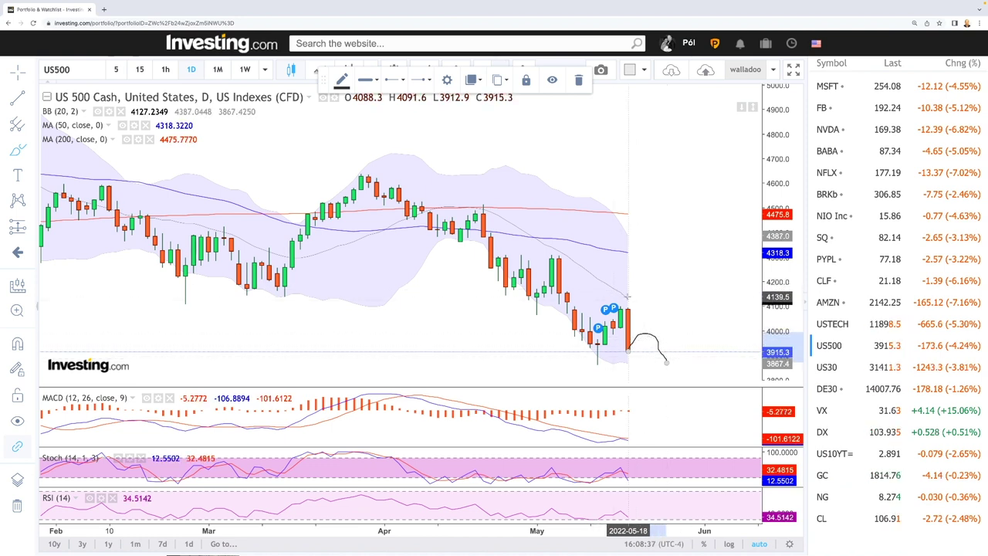
drag(625, 297, 640, 308)
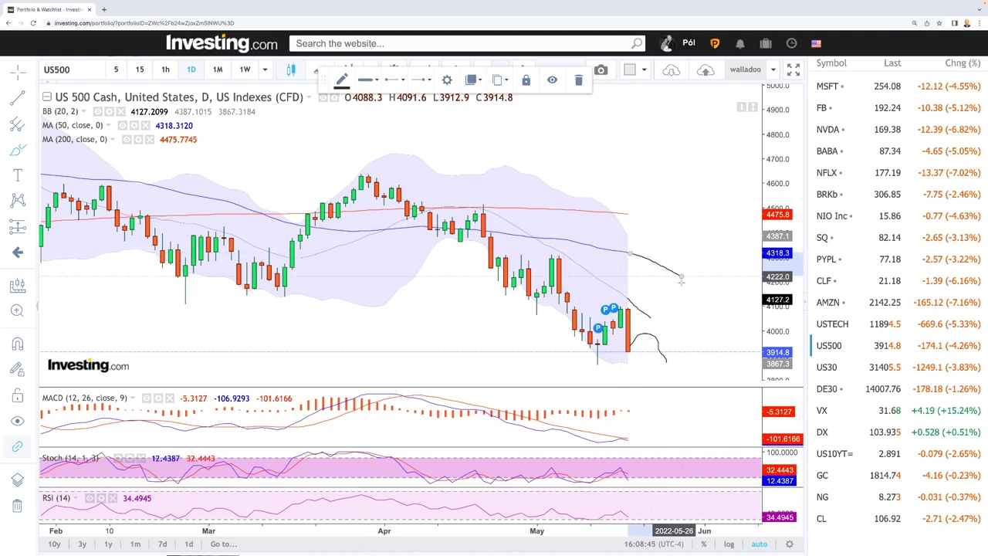
drag(631, 214, 719, 240)
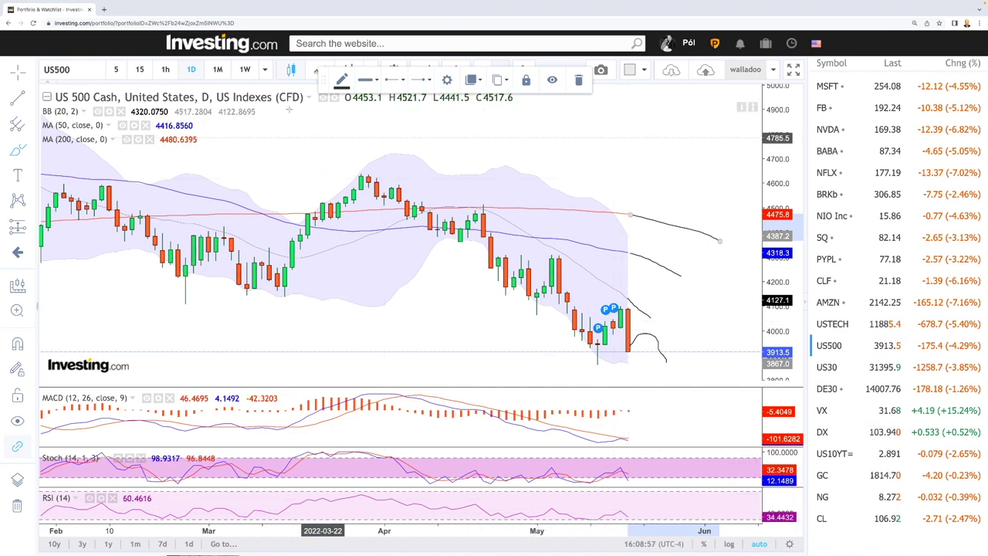
Review US 500 on 1W candles, return to 1D, then show the US30 chart.
click(248, 73)
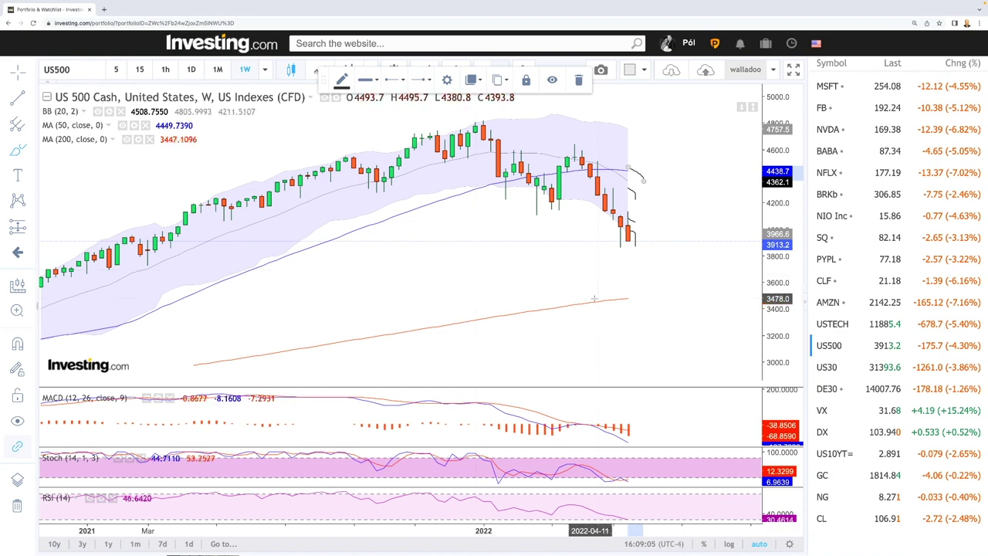
scroll(594, 298, down, 10)
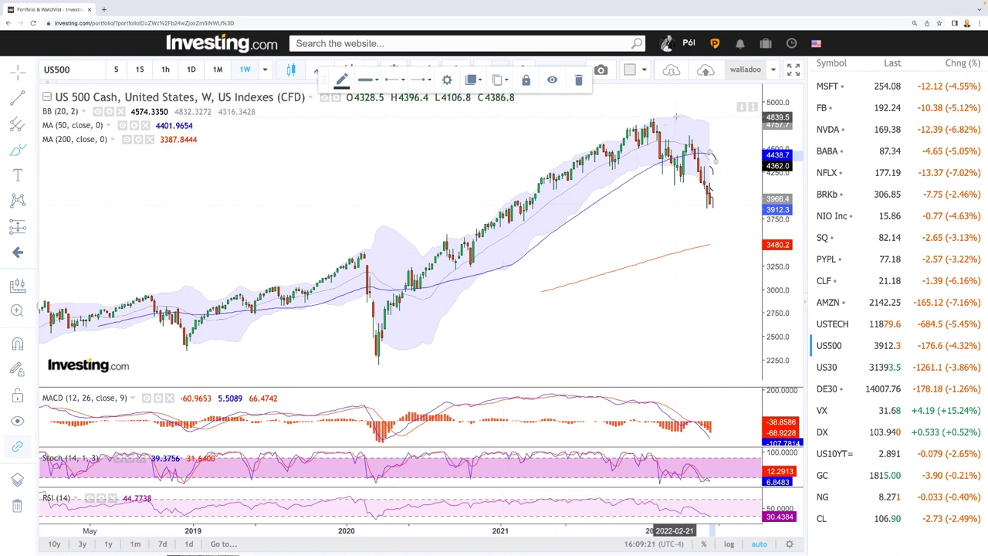
scroll(671, 232, up, 5)
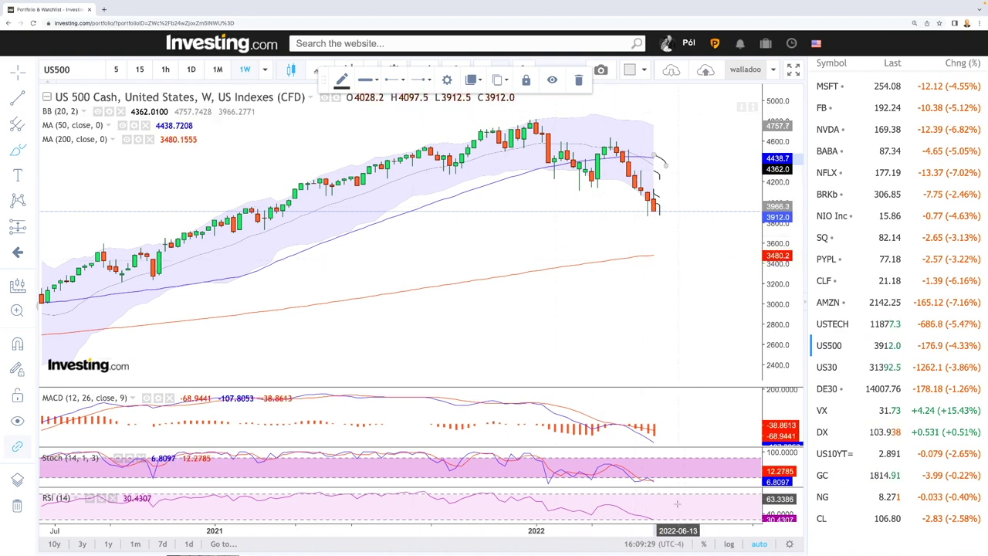
click(191, 69)
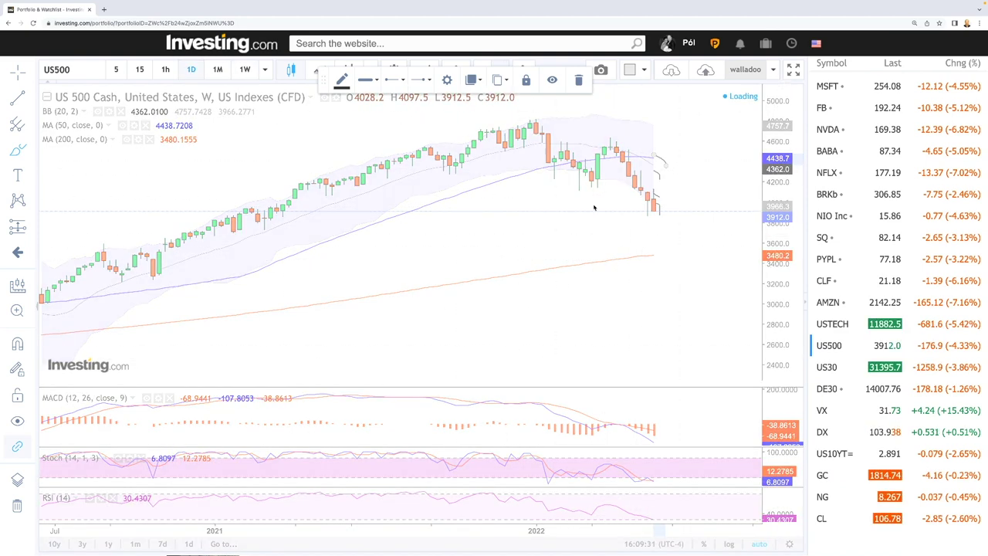
click(830, 366)
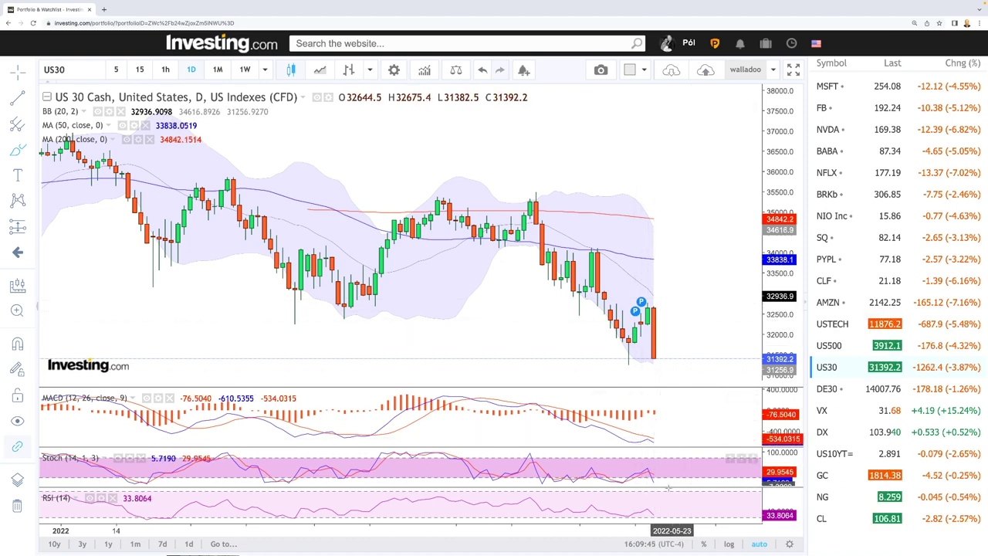
Draw a projection line sloping down and right from the latest US30 candle.
click(650, 290)
click(664, 306)
drag(664, 307, 671, 313)
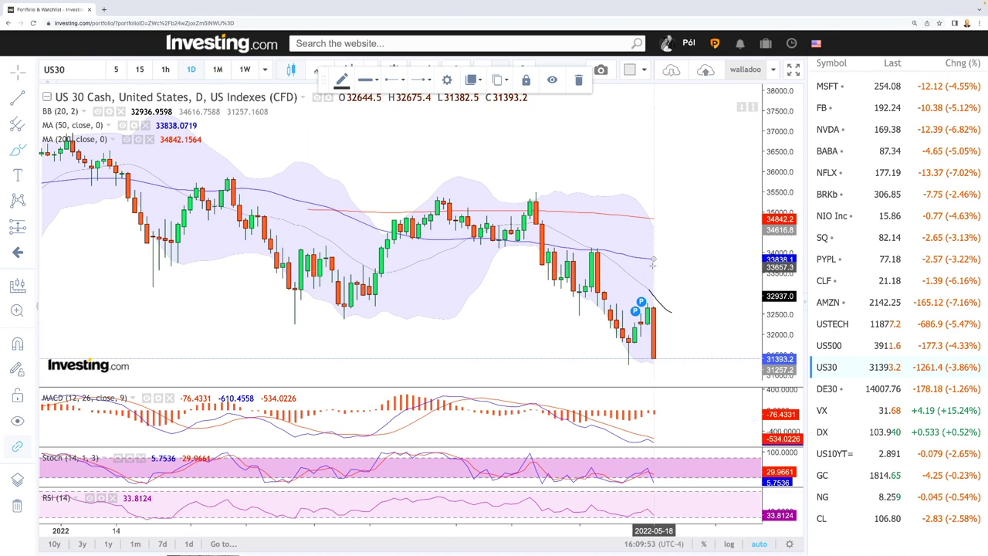
click(727, 281)
Draw a second projection line continuing the moving average, then switch the chart to DAX.
click(658, 221)
click(741, 243)
scroll(640, 267, up, 2)
scroll(641, 268, down, 3)
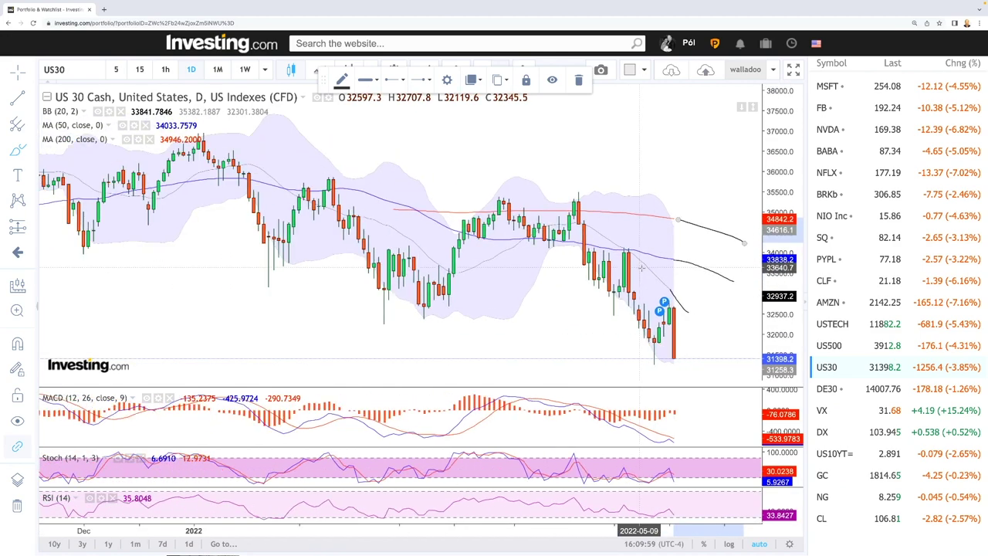
scroll(640, 268, down, 4)
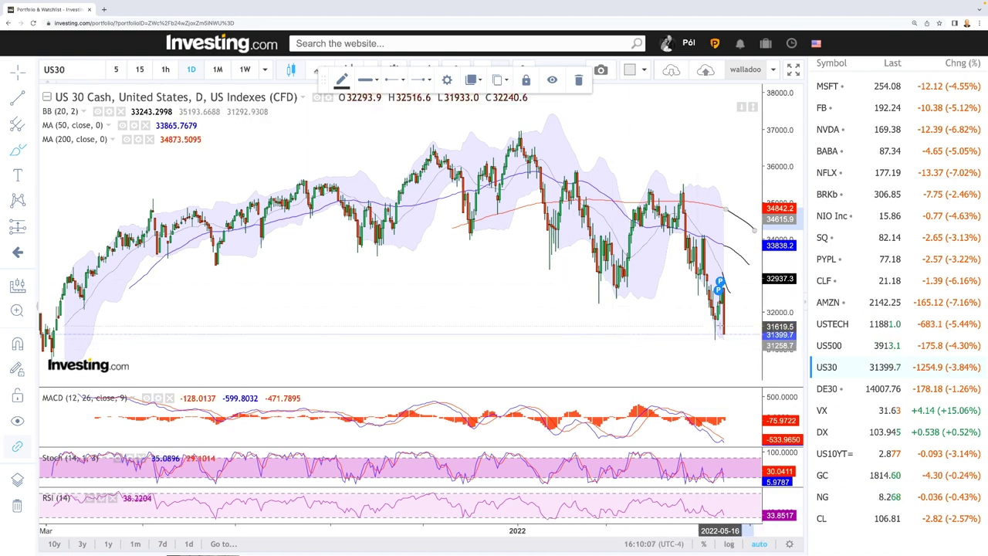
click(825, 389)
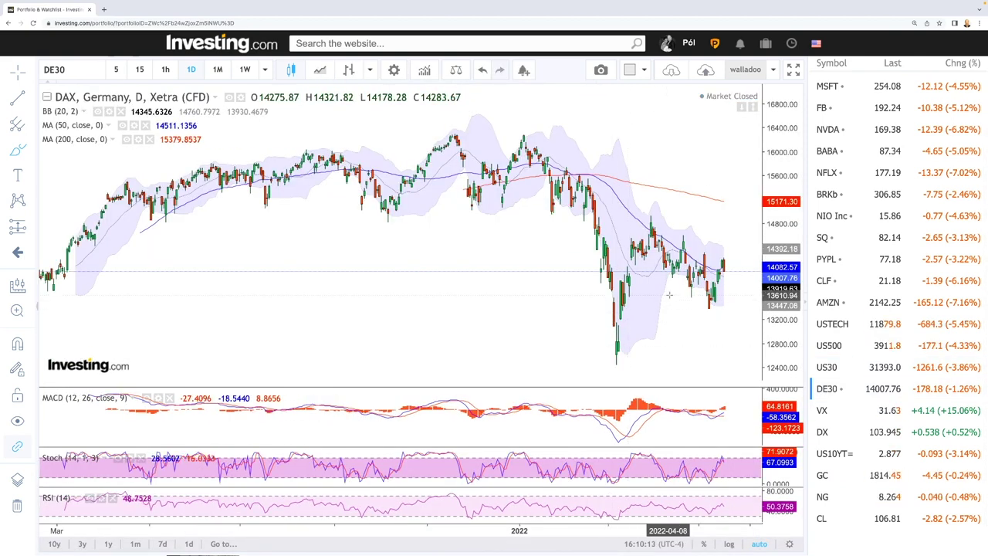
Draw a descending DAX channel with parallel lines from the April high, then open VIX futures.
scroll(675, 296, up, 5)
scroll(675, 296, up, 2)
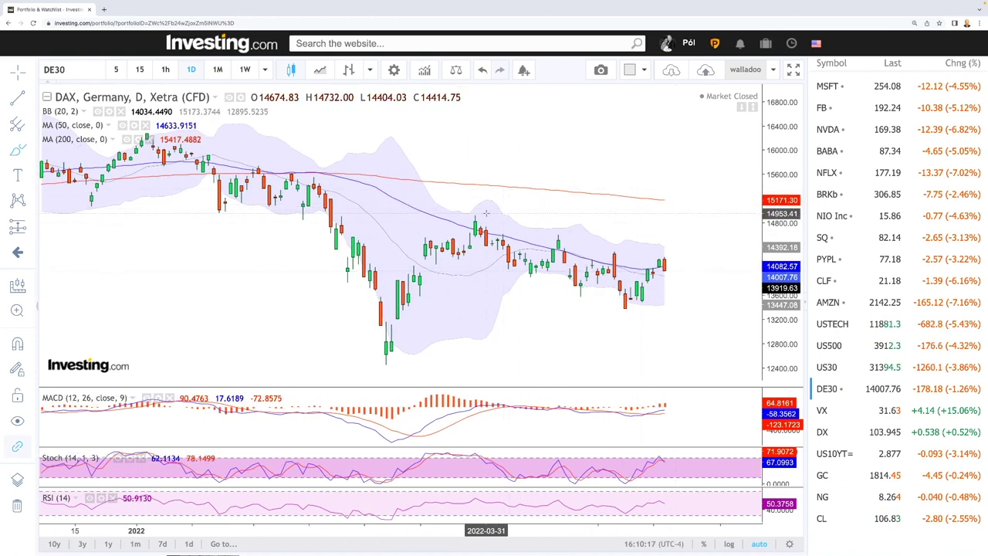
drag(477, 216, 699, 274)
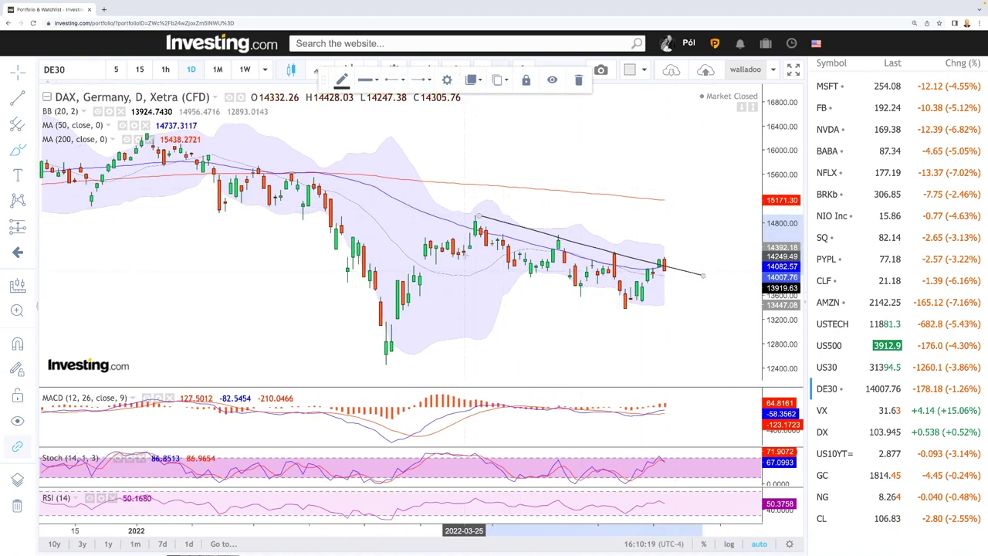
drag(455, 252, 665, 313)
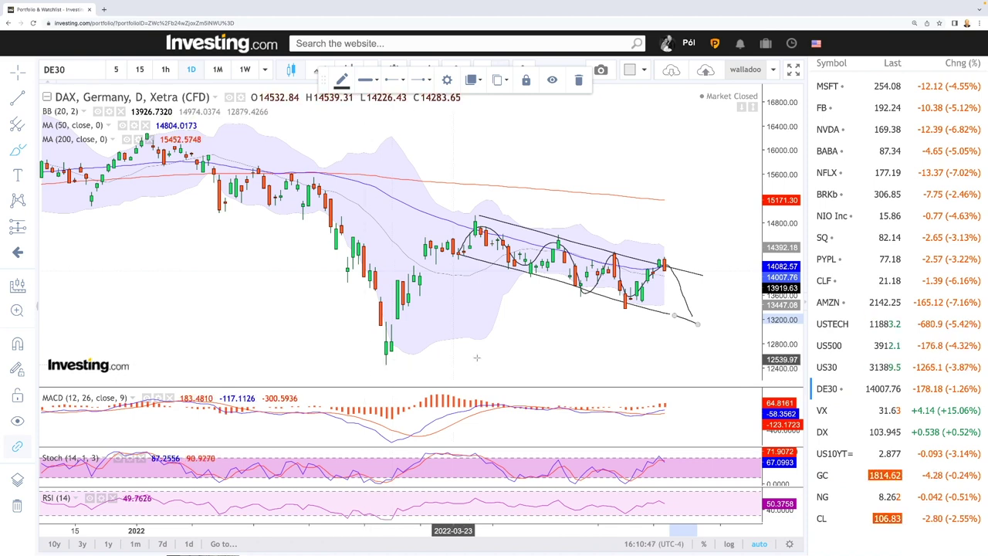
scroll(579, 305, down, 2)
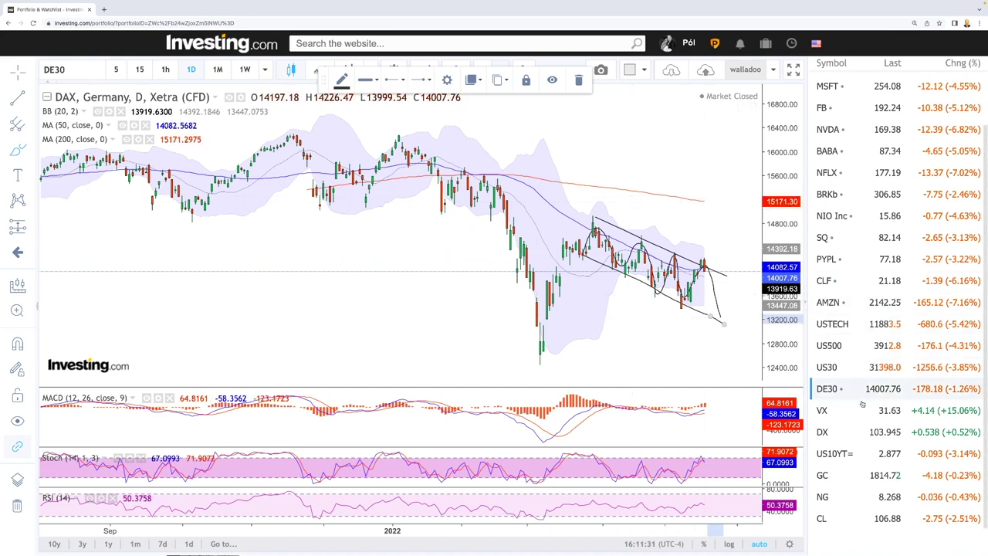
click(839, 412)
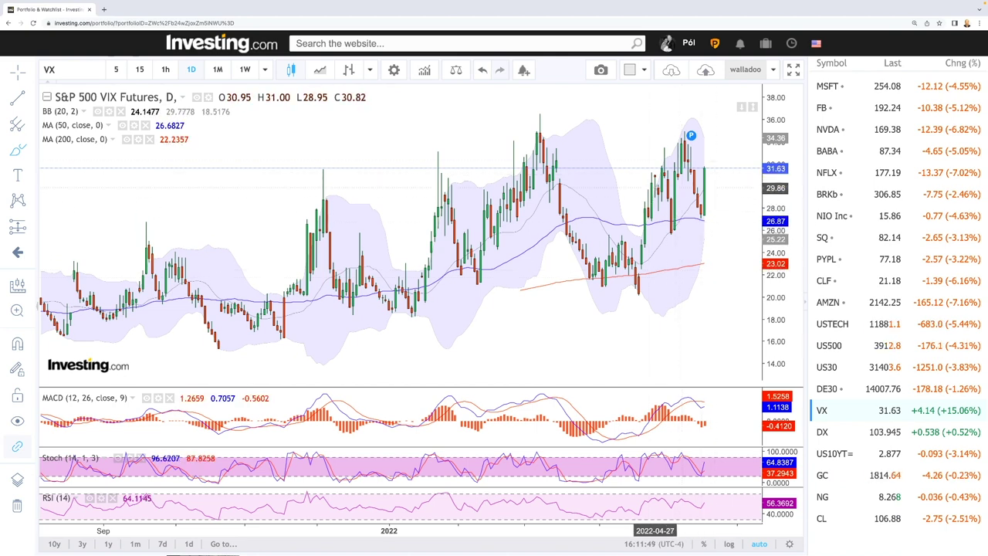
Zoom out the VIX chart and draw upper and lower curves bounding price from mid-2020 onward.
scroll(675, 185, down, 5)
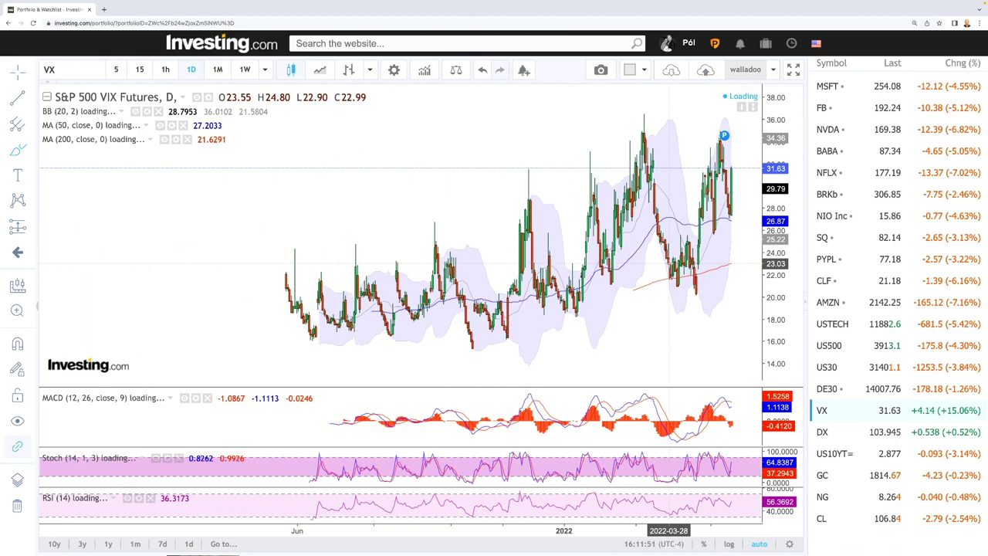
scroll(669, 263, down, 6)
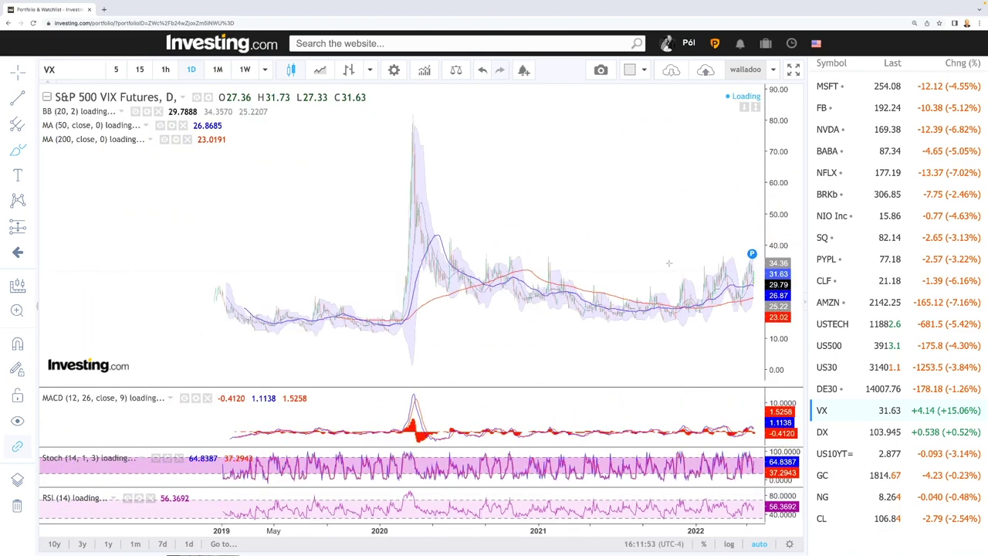
scroll(668, 264, up, 3)
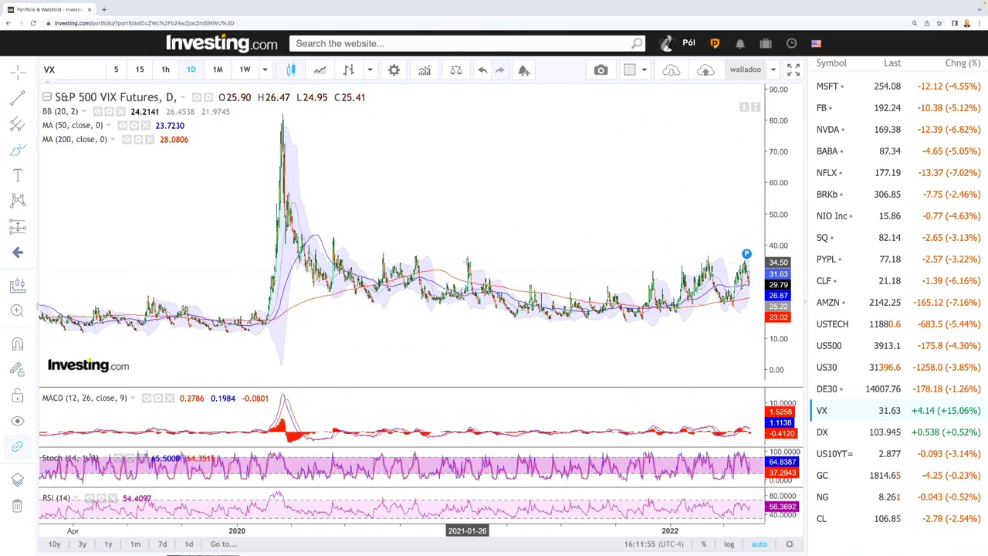
click(345, 238)
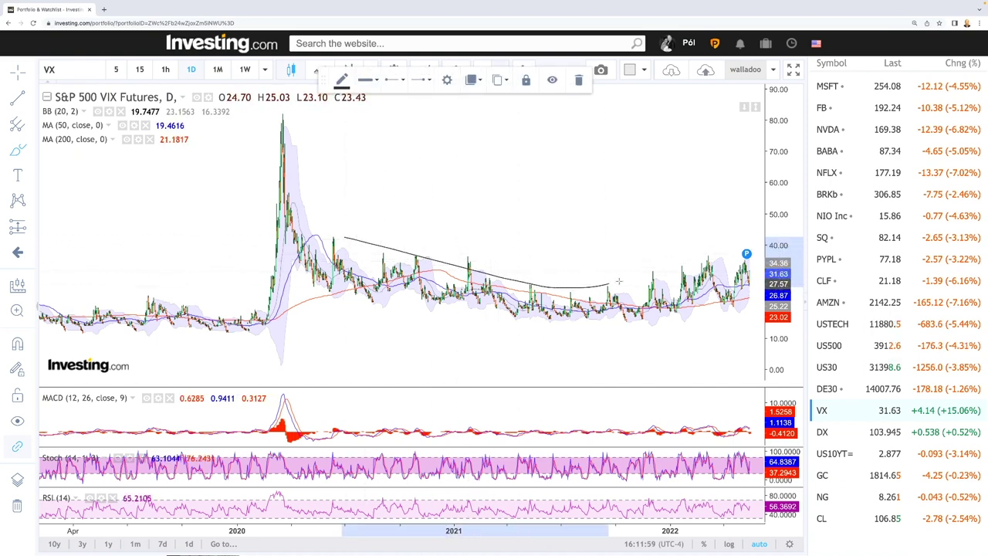
click(746, 245)
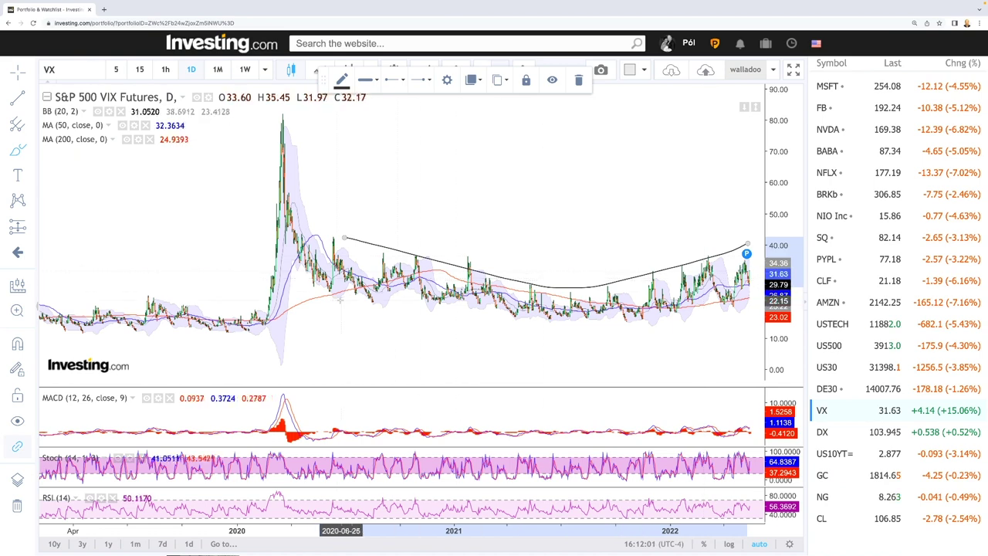
mouse_move(334, 283)
mouse_down()
mouse_move(533, 324)
mouse_move(624, 322)
mouse_move(722, 299)
mouse_up()
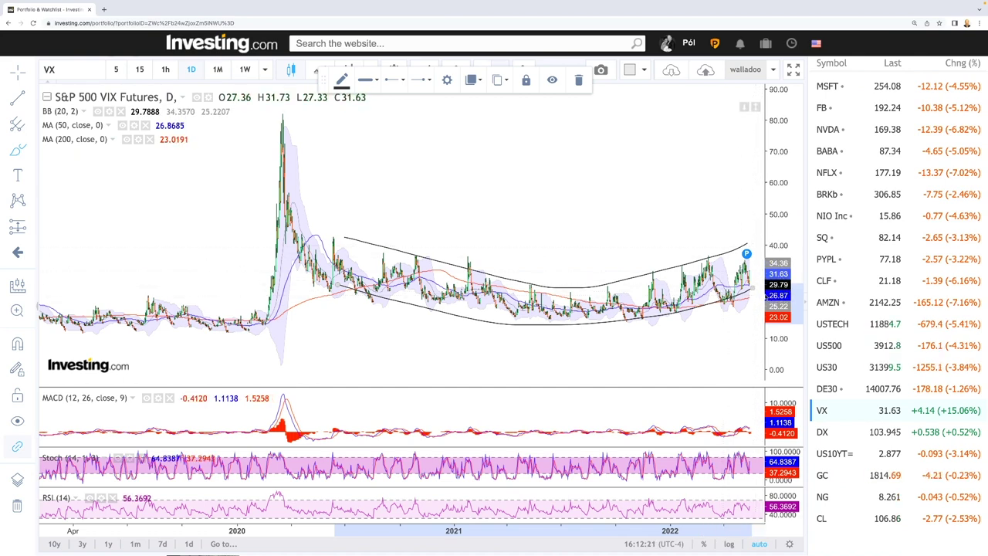
Zoom into recent VIX months, showing the lower channel line rising to about 26.
scroll(755, 293, up, 4)
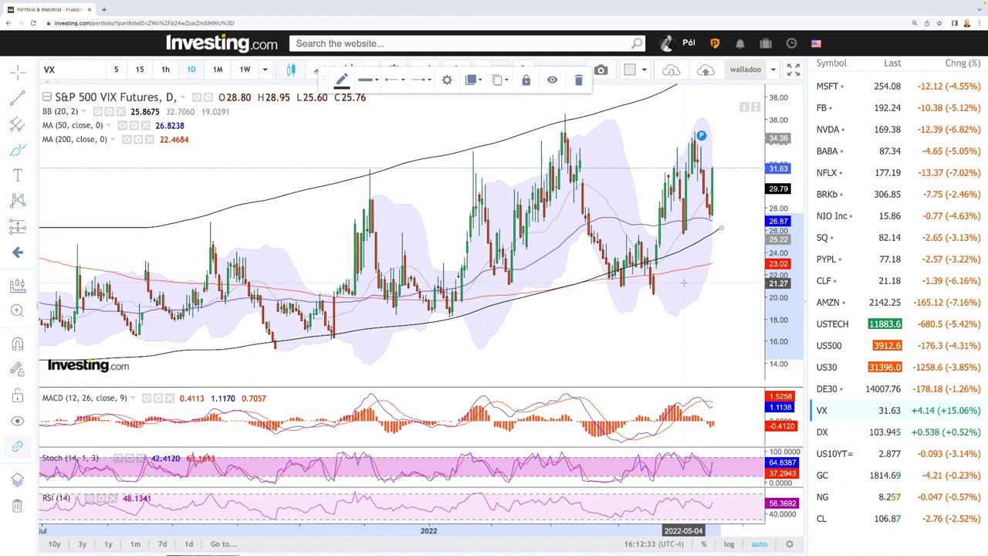
scroll(709, 264, down, 2)
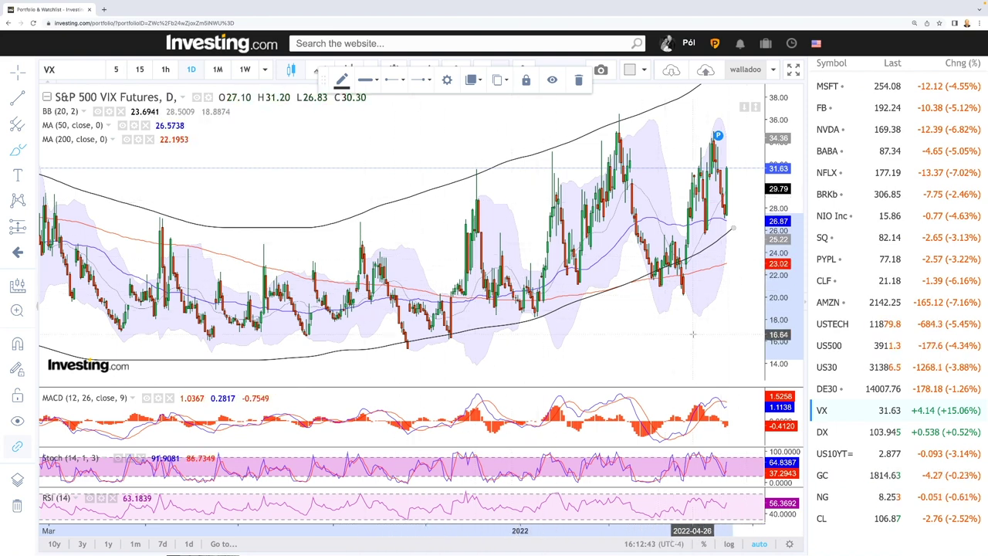
scroll(733, 307, up, 3)
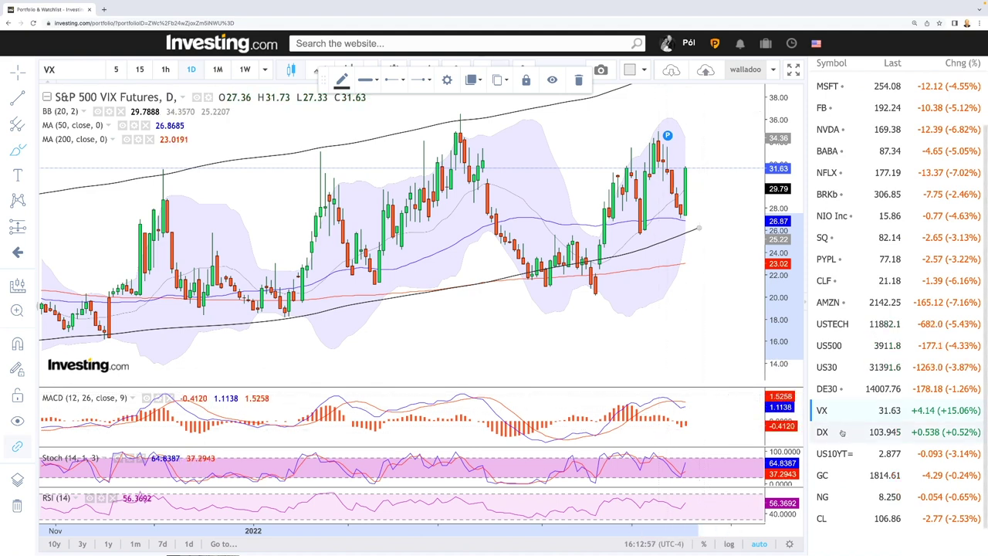
Switch the chart to the US 10-Year yield (2.877, down 3.14%) and start a projection line at its latest candle.
click(839, 454)
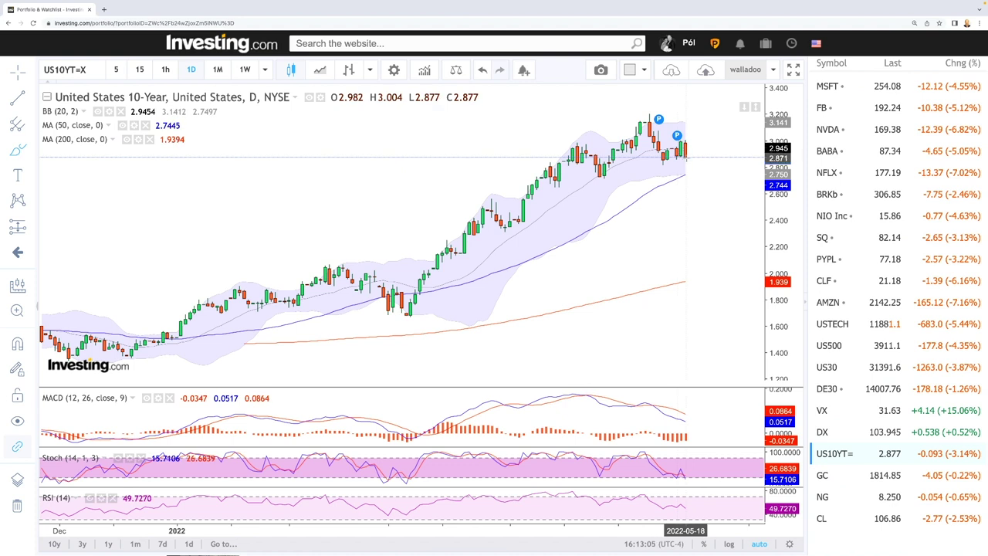
click(687, 160)
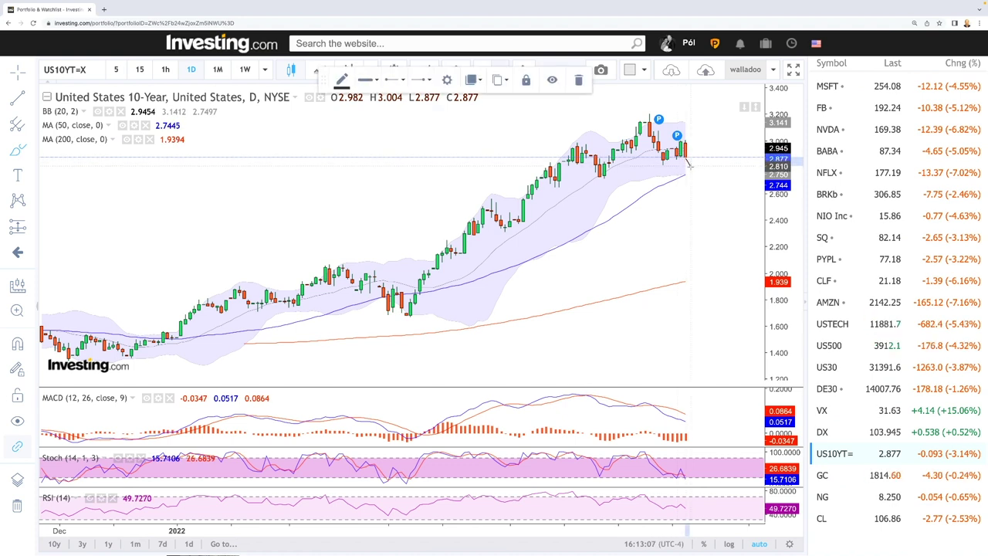